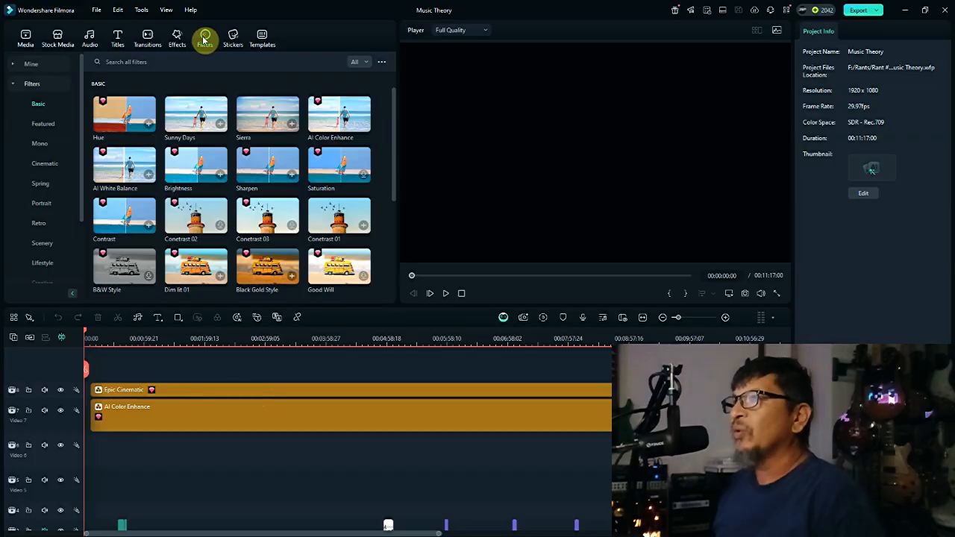
Browse the favorite filters and the downloaded filters in the filter library
left_click(33, 66)
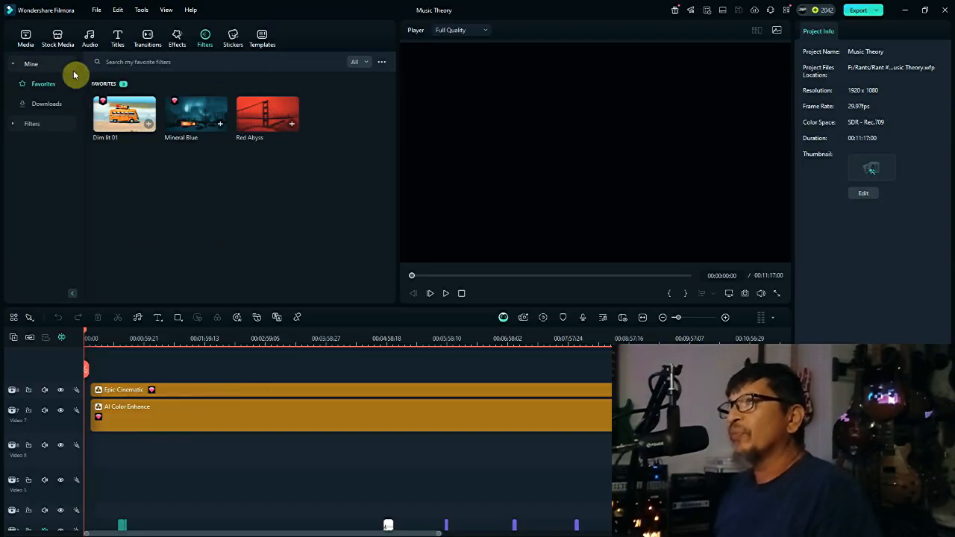
left_click(46, 107)
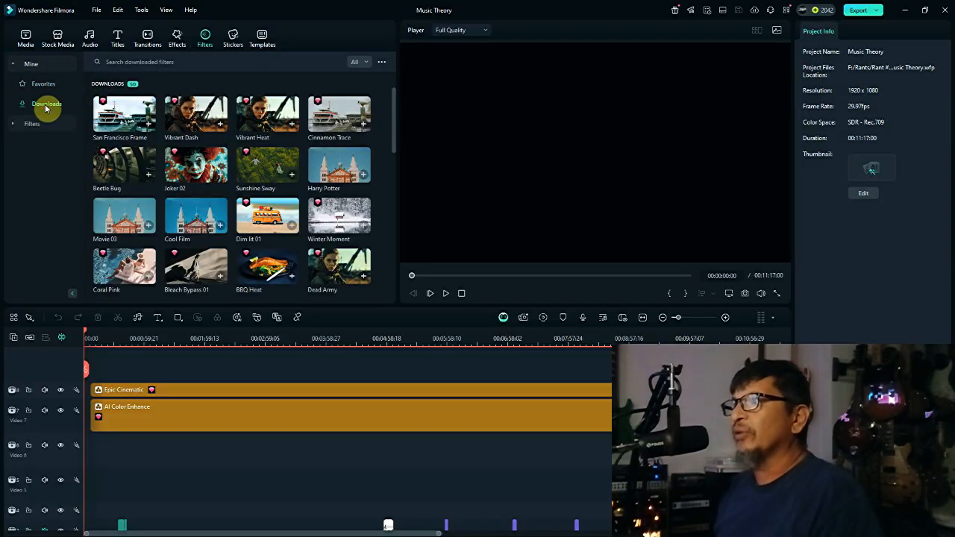
scroll(173, 149, "down", 3)
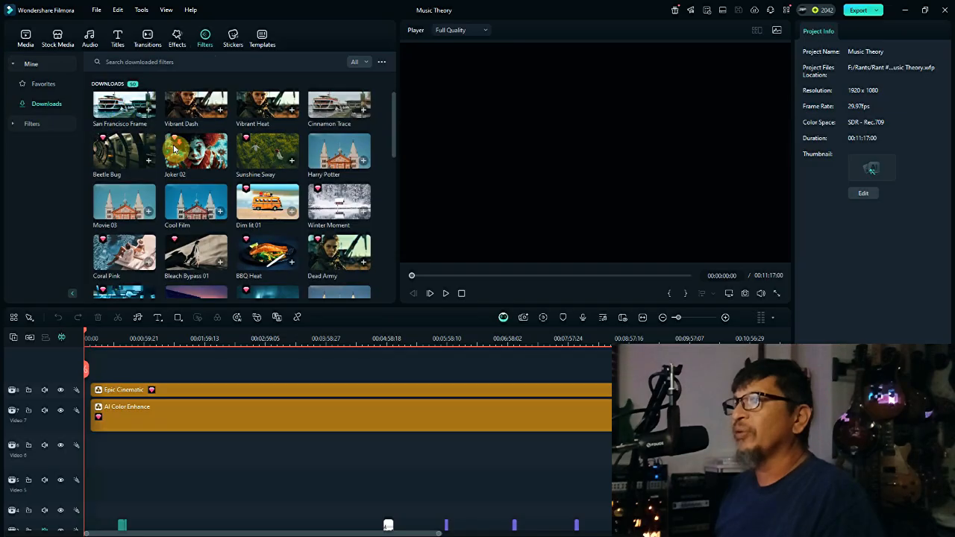
scroll(173, 149, "down", 4)
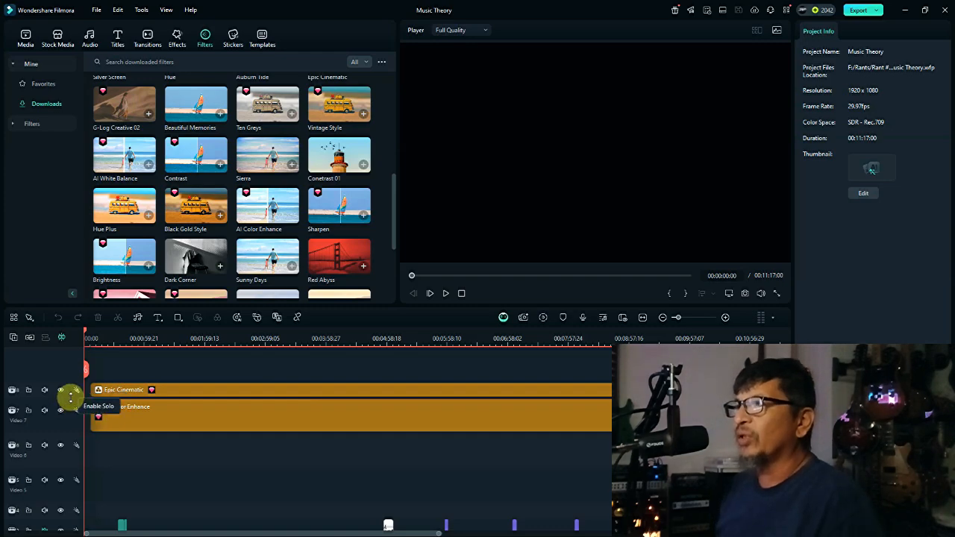
Preview the frame at 00:02:17:09 with the Epic Cinematic and AI Color Enhance tracks hidden
left_click(223, 339)
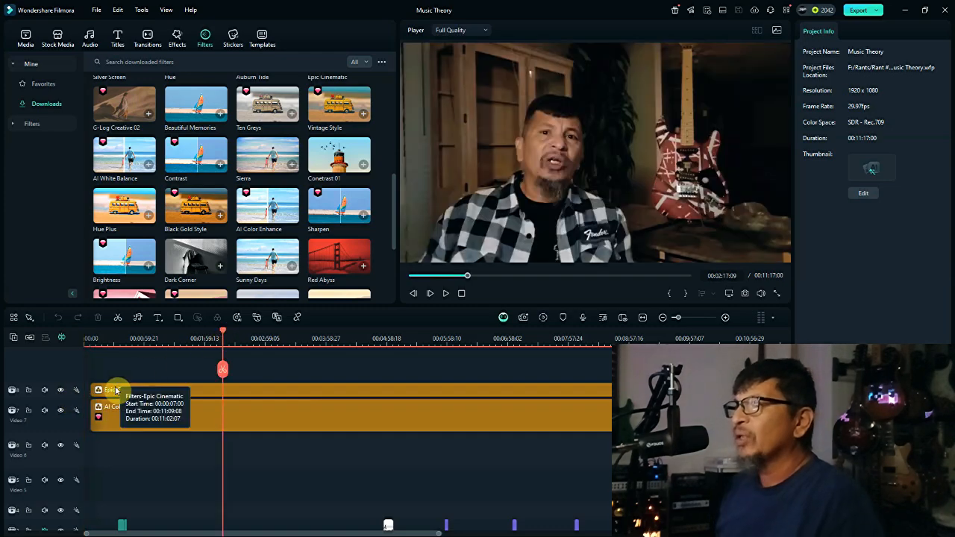
left_click(61, 391)
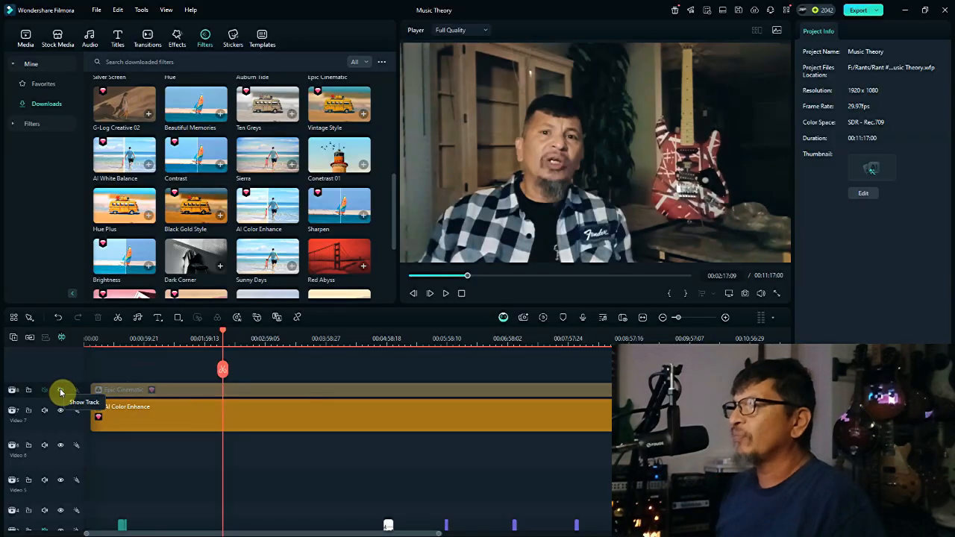
left_click(61, 411)
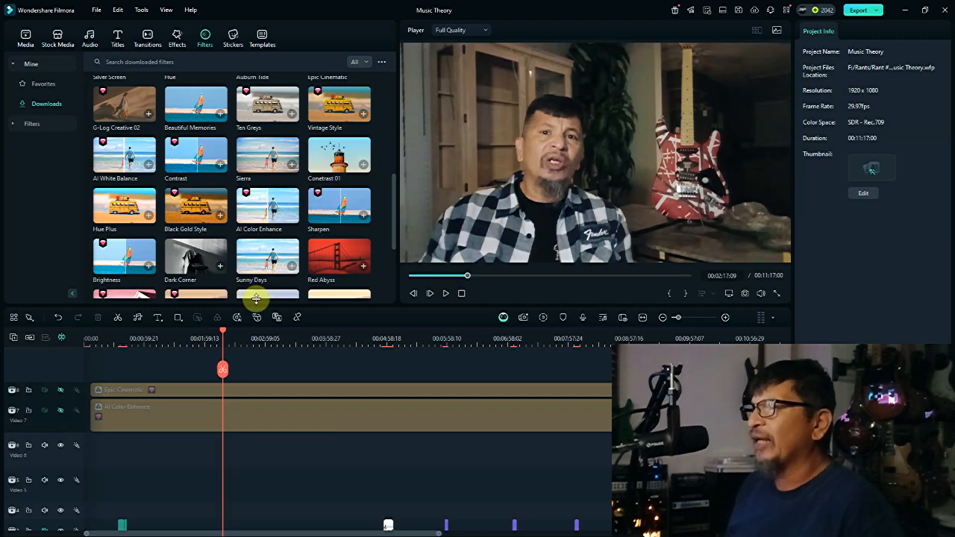
Show the AI Color Enhance track again and switch its filter off and back on to compare the picture
left_click(61, 411)
left_click(314, 420)
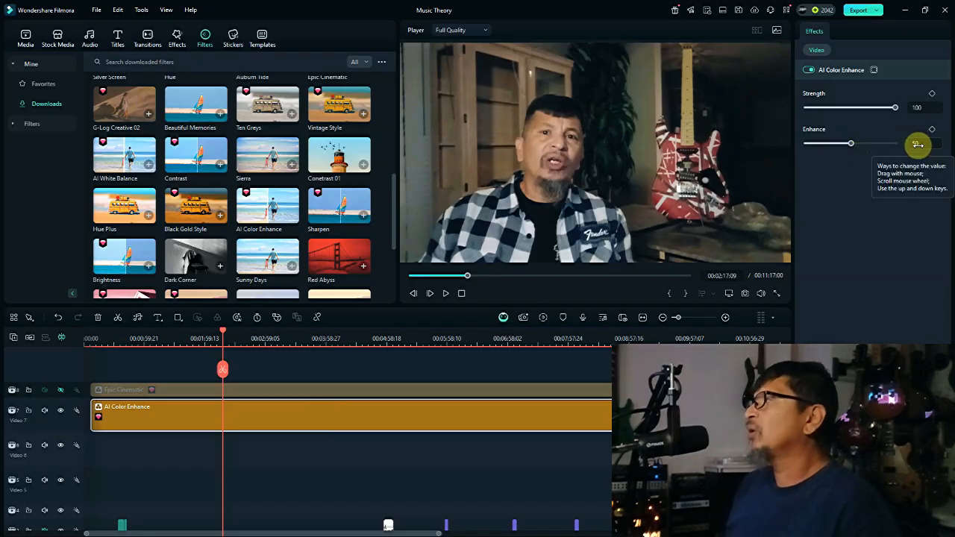
left_click(807, 70)
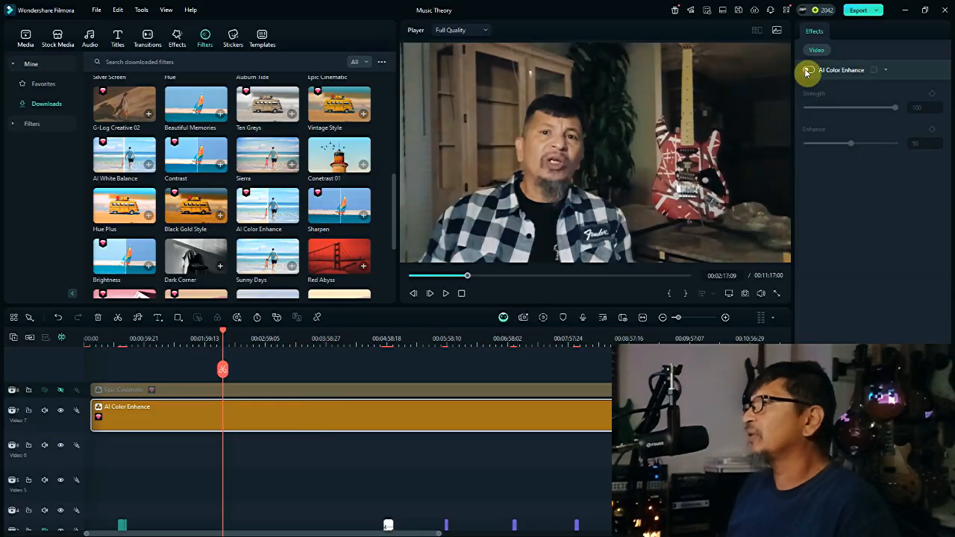
left_click(808, 70)
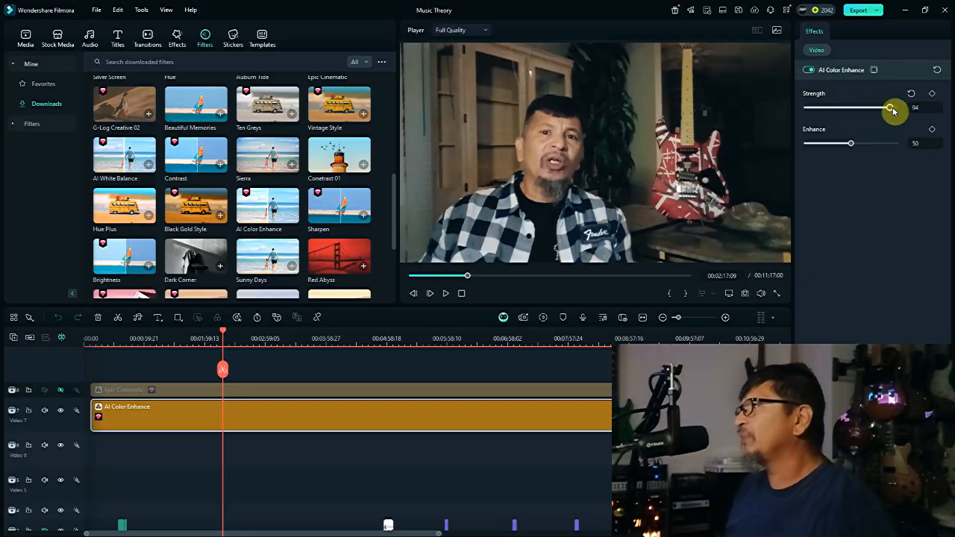
Try different Strength and Enhance levels on the AI Color Enhance filter, ending with Strength at 100 and Enhance at 50
left_click_drag(893, 110, 878, 111)
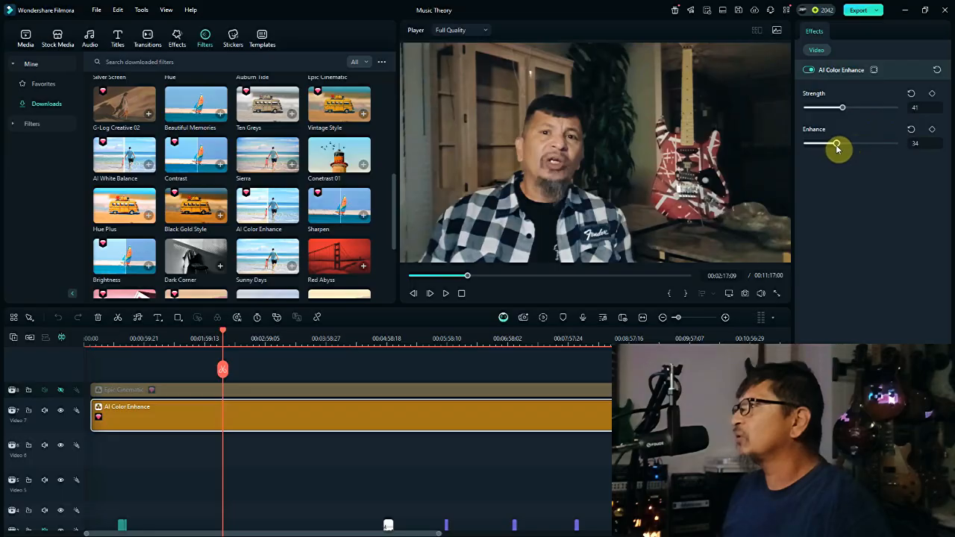
left_click_drag(836, 147, 914, 144)
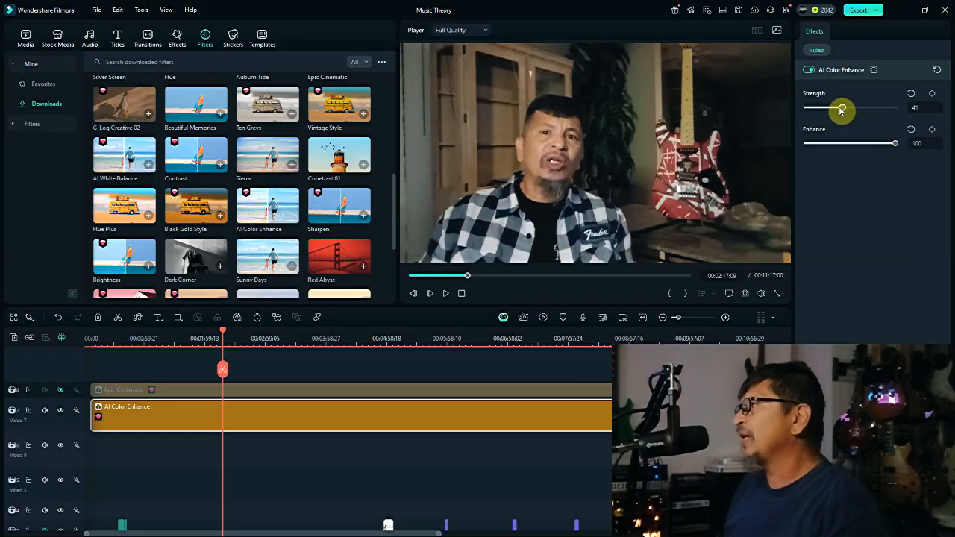
left_click_drag(849, 109, 888, 114)
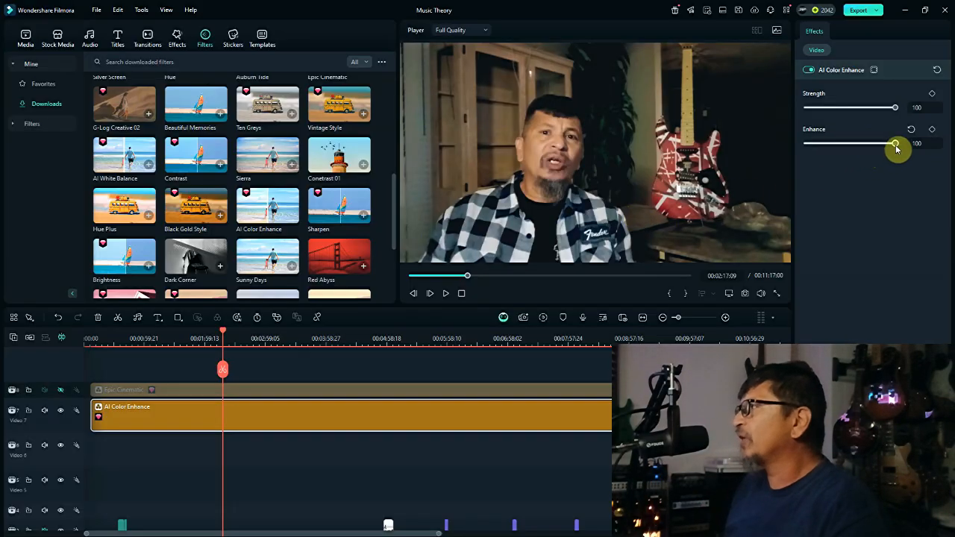
left_click_drag(890, 147, 825, 151)
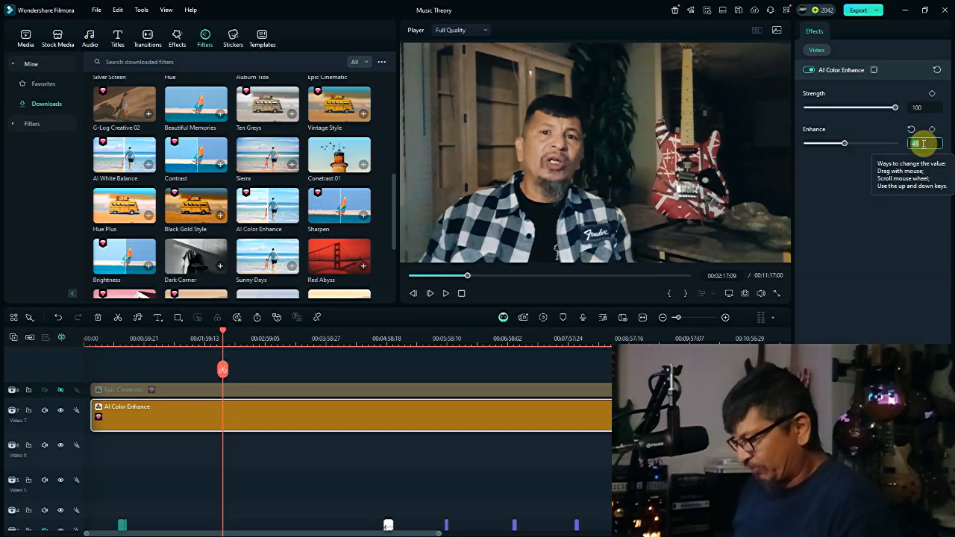
type("50")
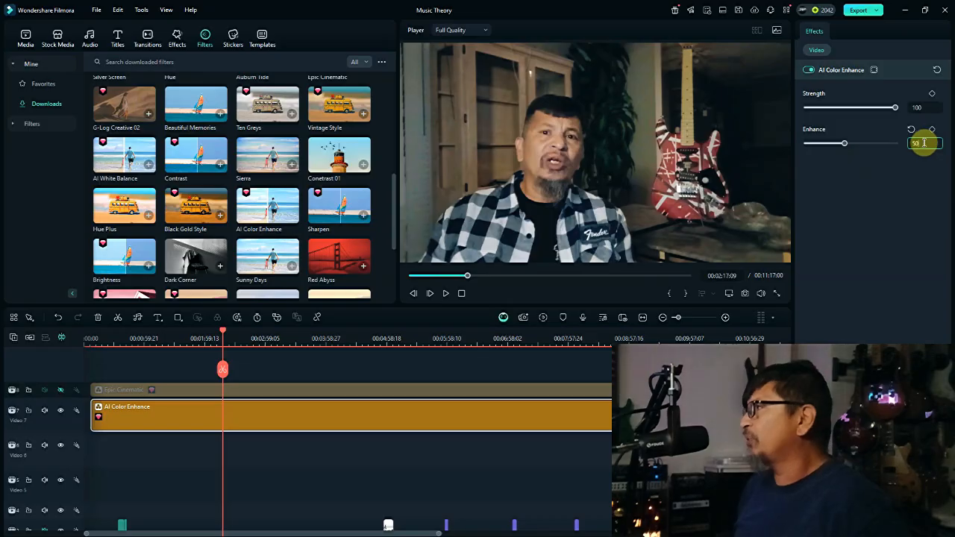
left_click(901, 206)
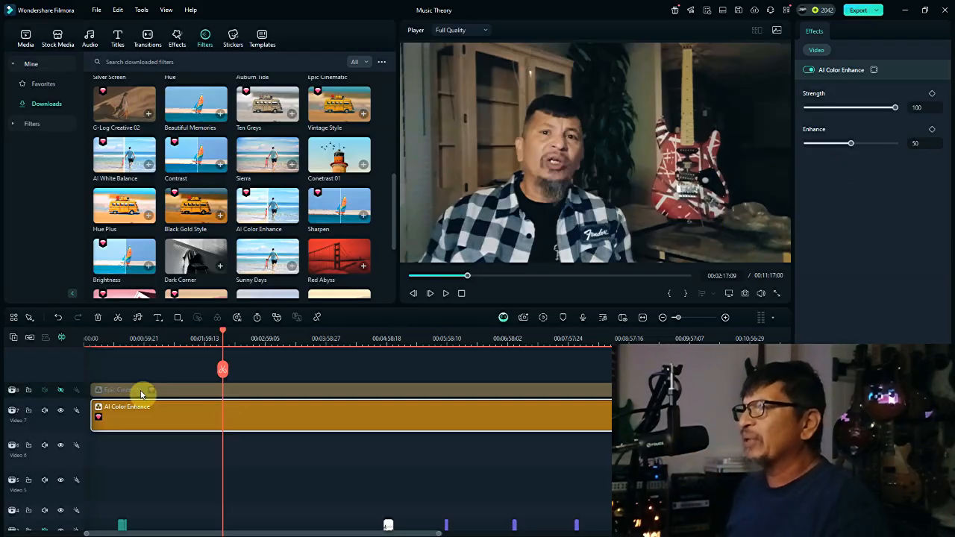
Show the Epic Cinematic track again and set the filter's opacity to 41%
left_click(61, 390)
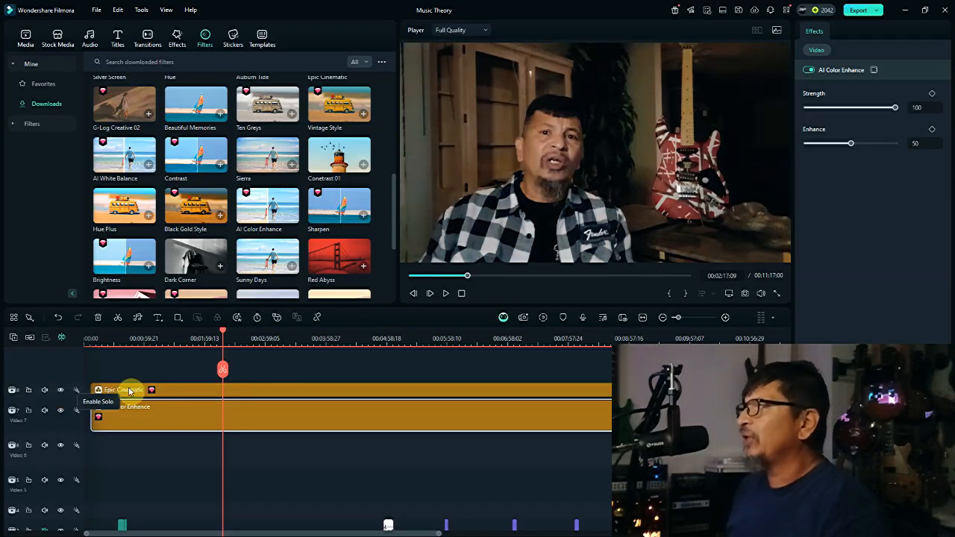
left_click(451, 389)
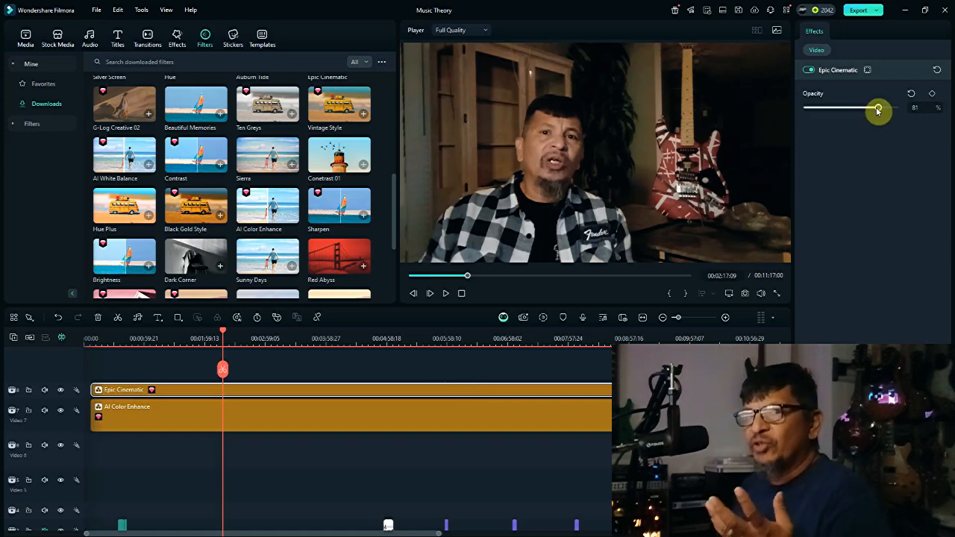
left_click_drag(878, 110, 876, 111)
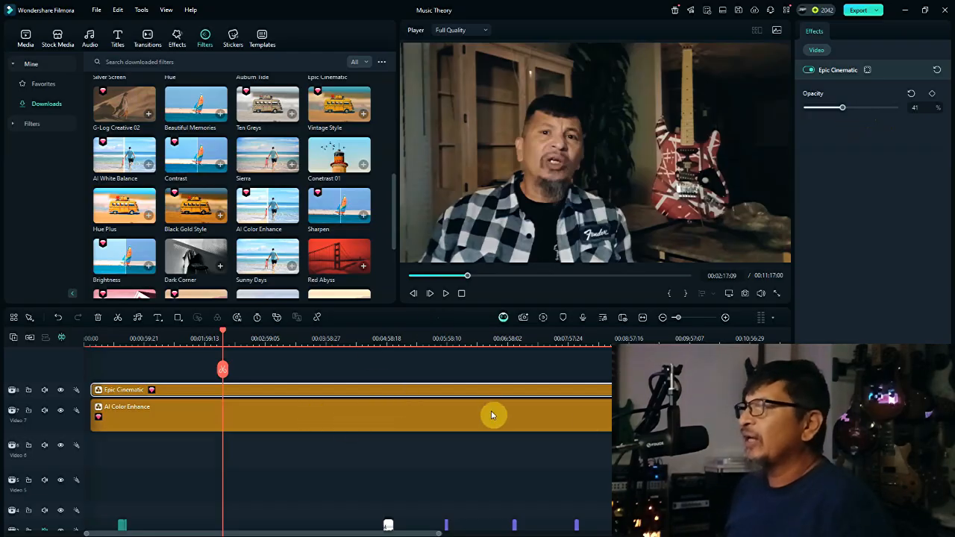
Scrub the timeline from 00:04:56:05 onward to review the filtered footage
left_click(385, 339)
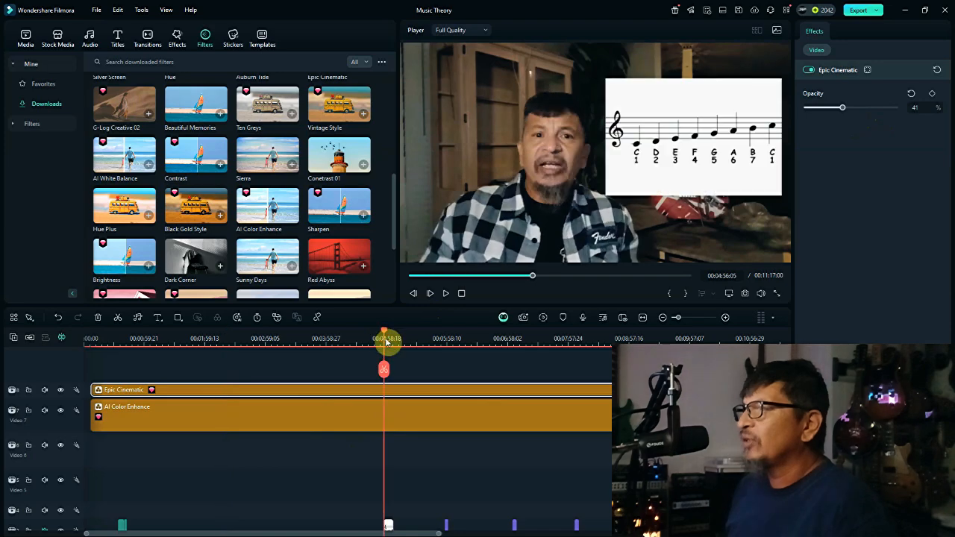
left_click_drag(385, 330, 597, 367)
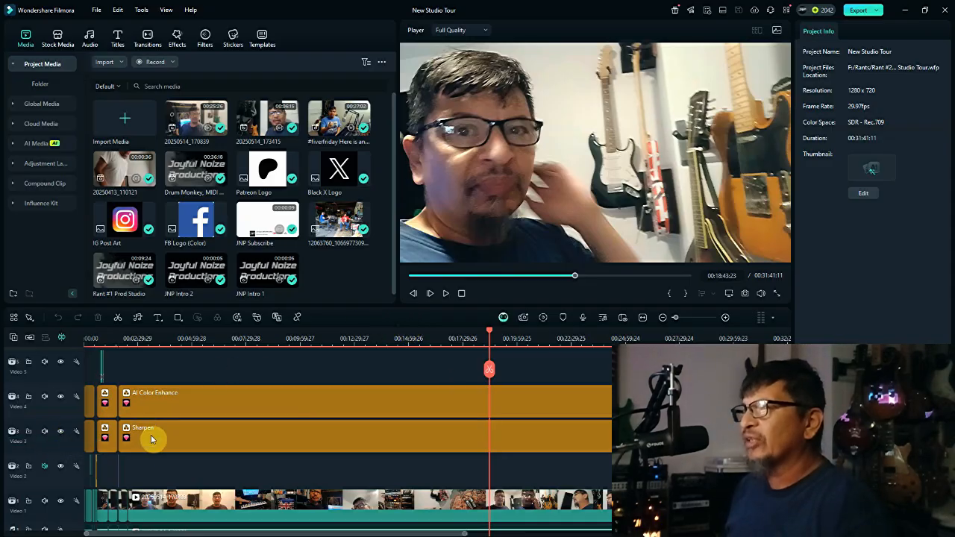
Hide the Sharpen and AI Color Enhance tracks in the New Studio Tour project and examine each filter's settings
left_click(60, 432)
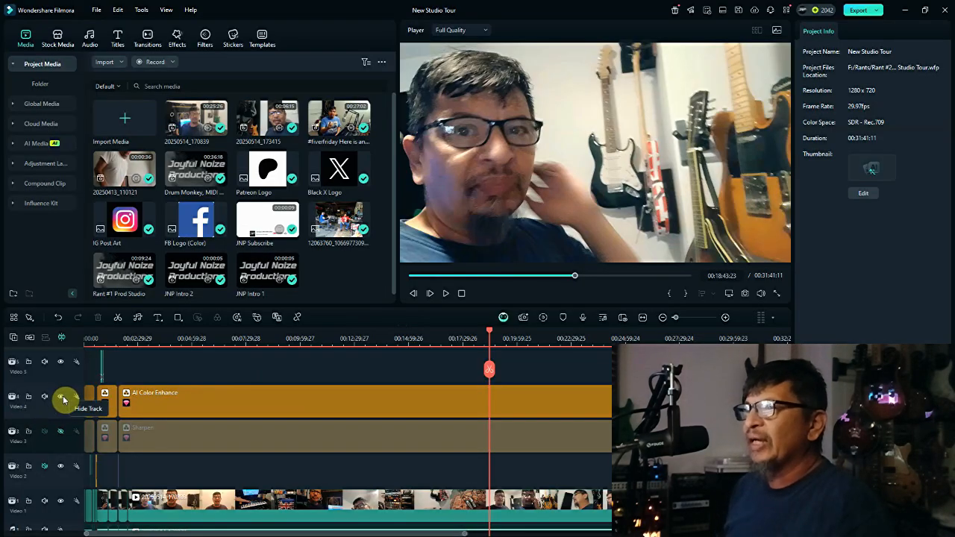
left_click(61, 398)
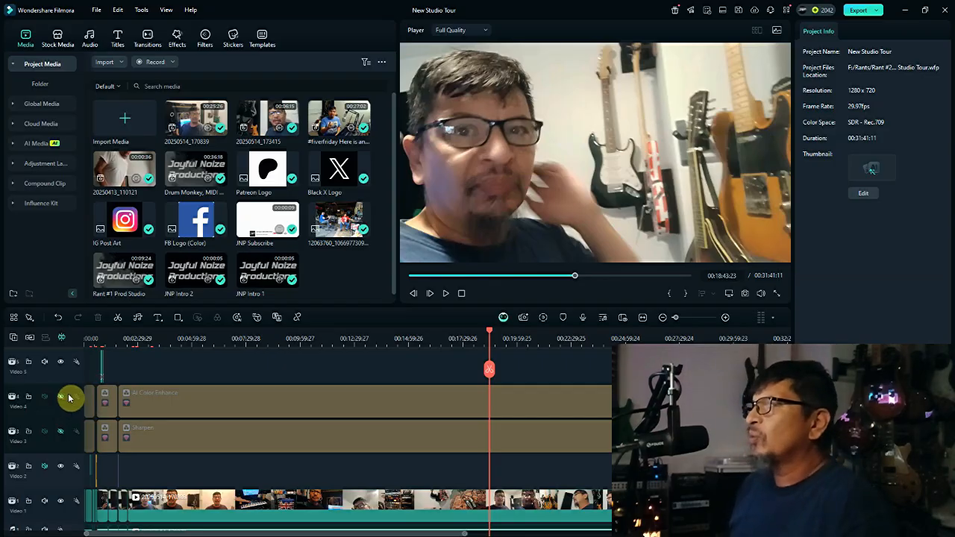
left_click(160, 399)
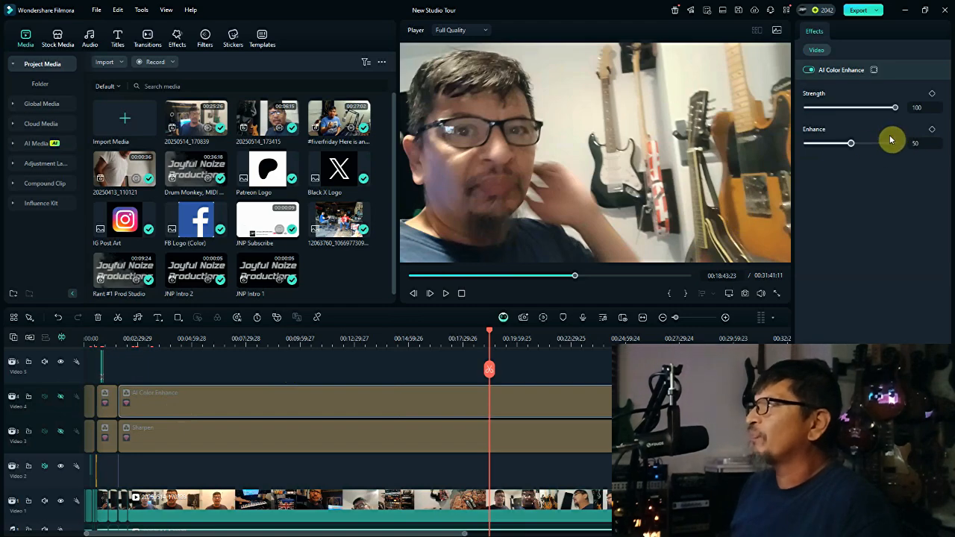
left_click(559, 439)
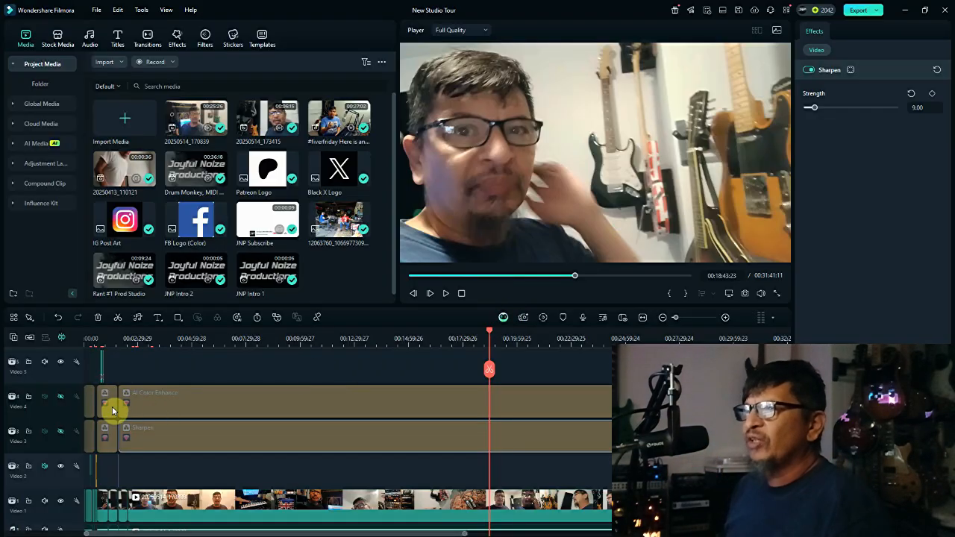
Compare the picture with the AI Color Enhance track on and off, leaving both it and the Sharpen track shown
left_click(62, 400)
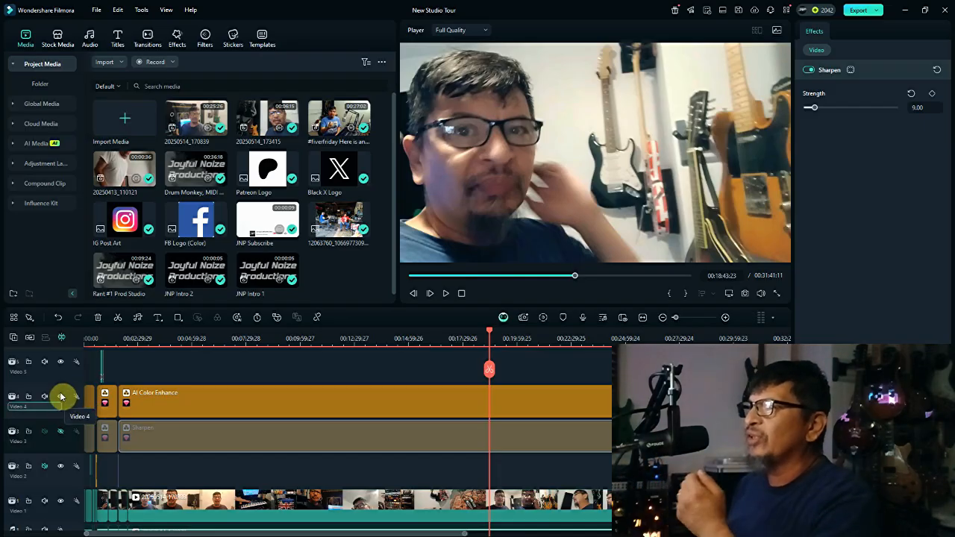
left_click(62, 399)
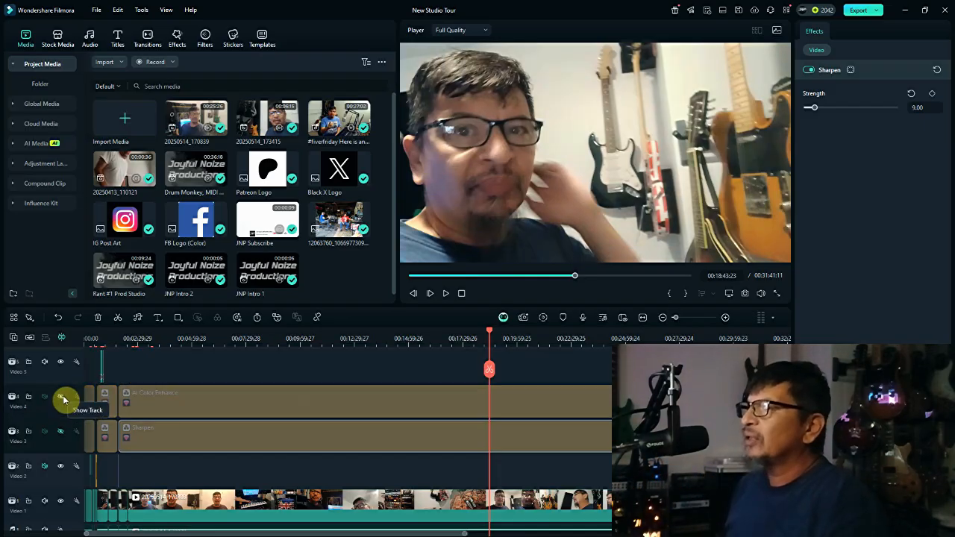
left_click(63, 399)
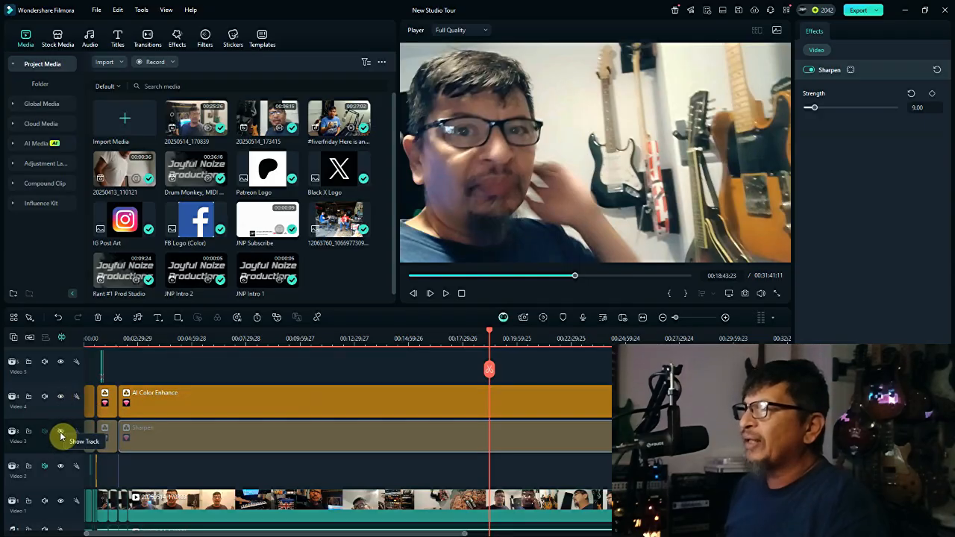
left_click(62, 432)
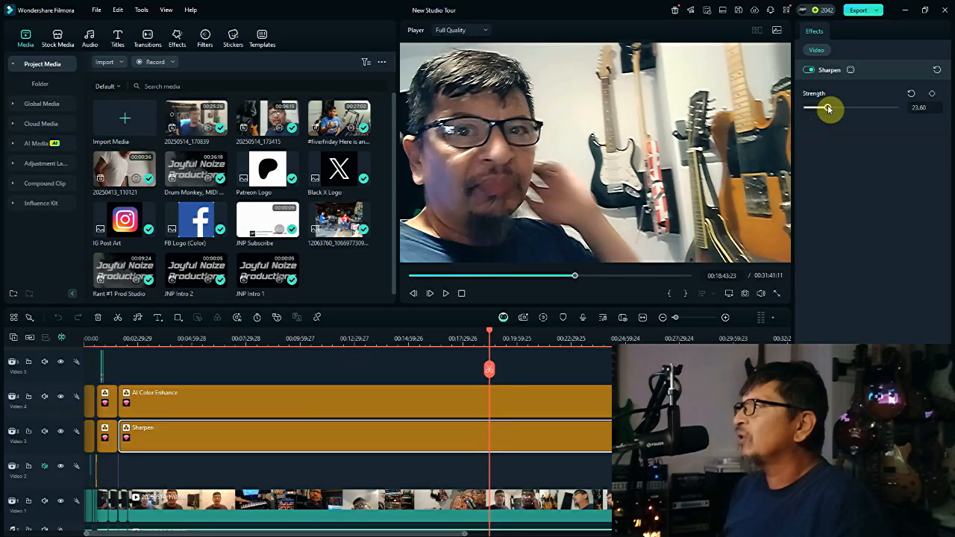
Try stronger Sharpen levels on the long clip, ending with the Strength at 9.00
left_click_drag(828, 109, 840, 109)
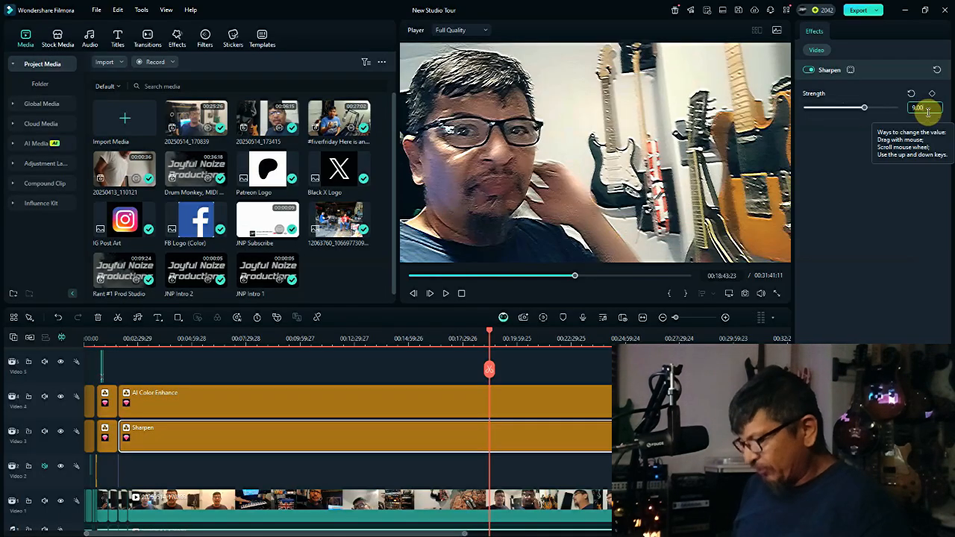
key("Return")
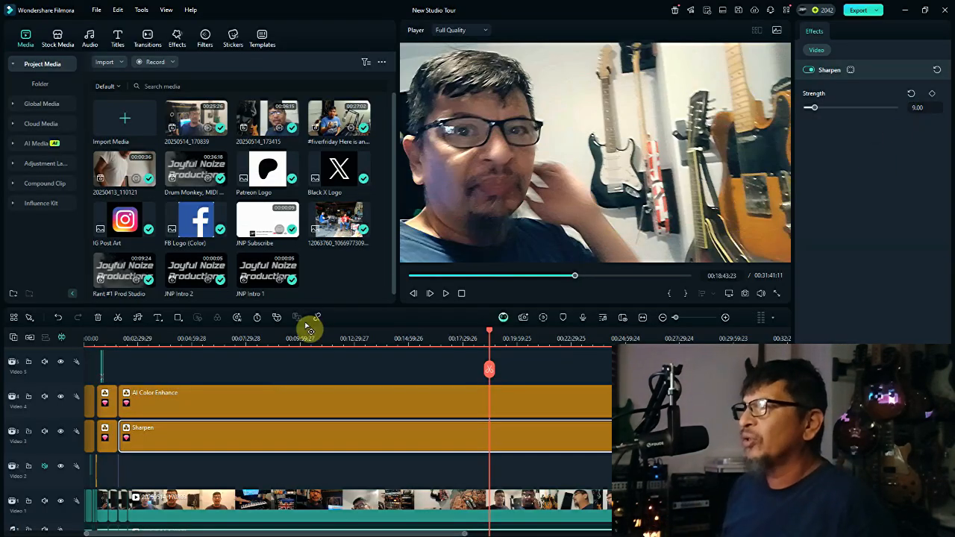
Play the footage around the 15-minute mark with the Sharpen track hidden and shown for comparison, ending with playback stopped
left_click(402, 338)
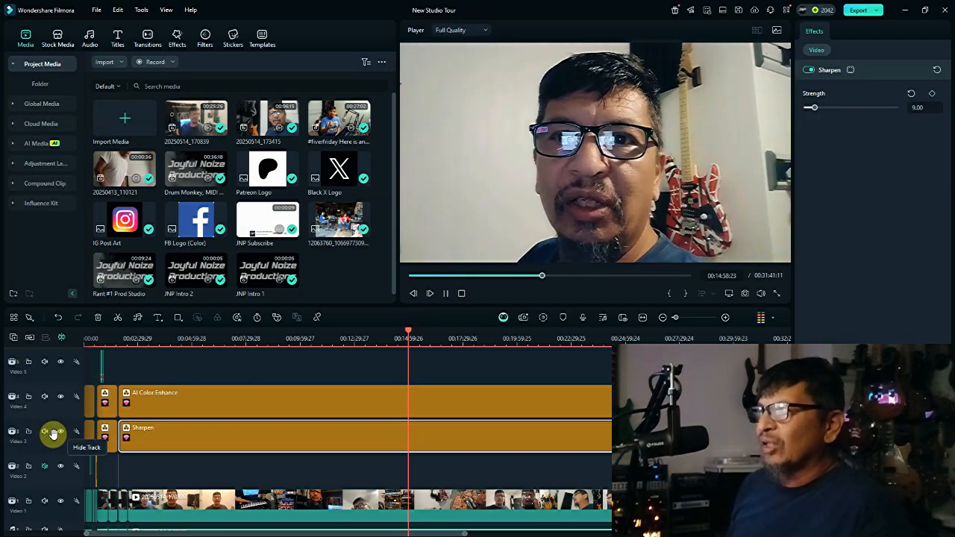
left_click(61, 432)
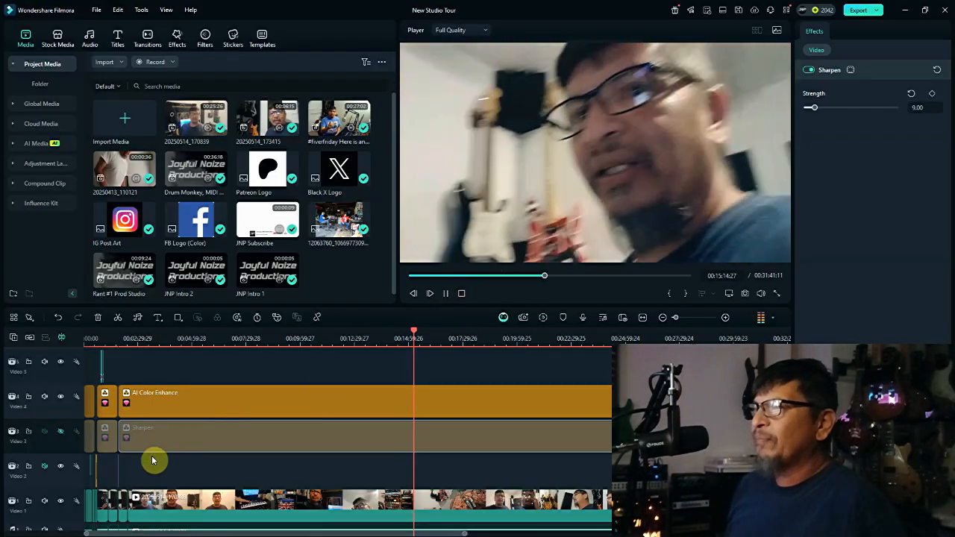
left_click(66, 432)
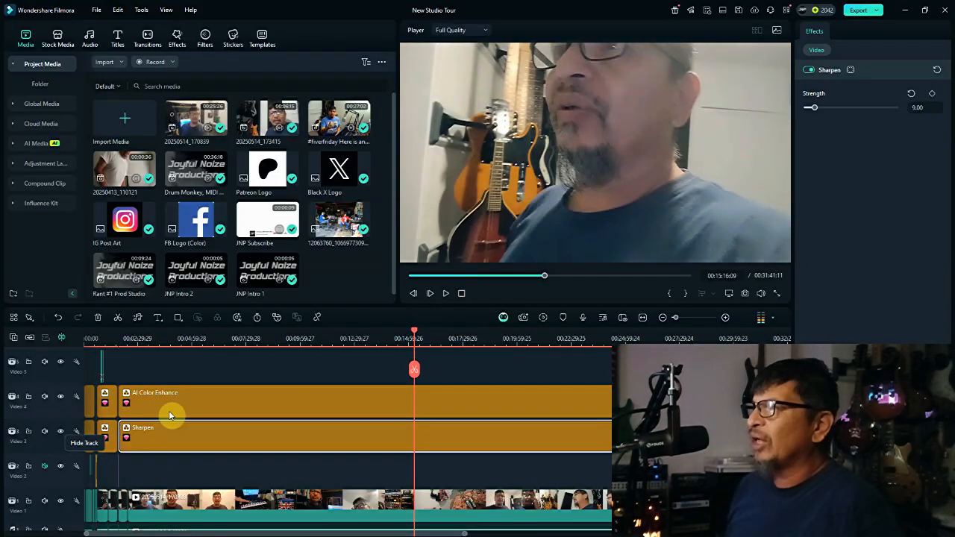
left_click(447, 295)
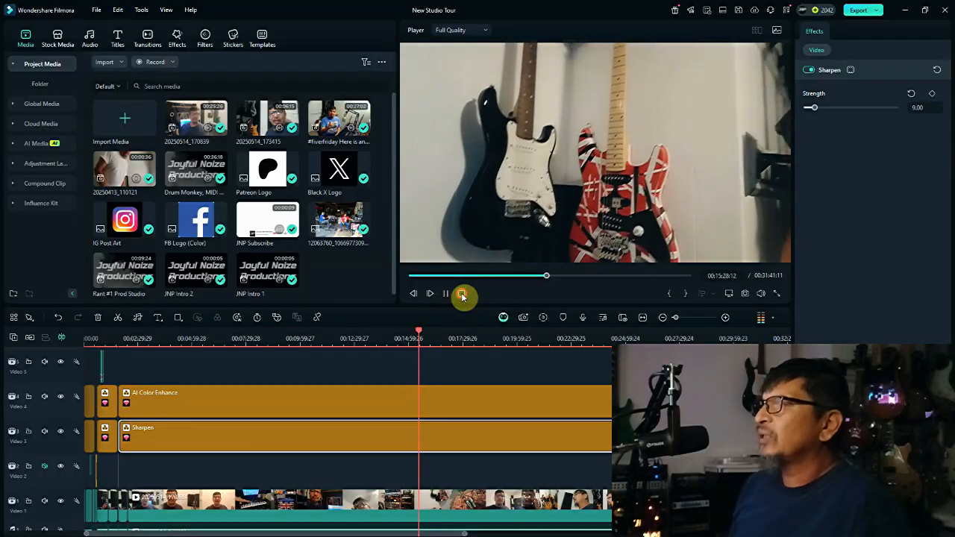
left_click(461, 295)
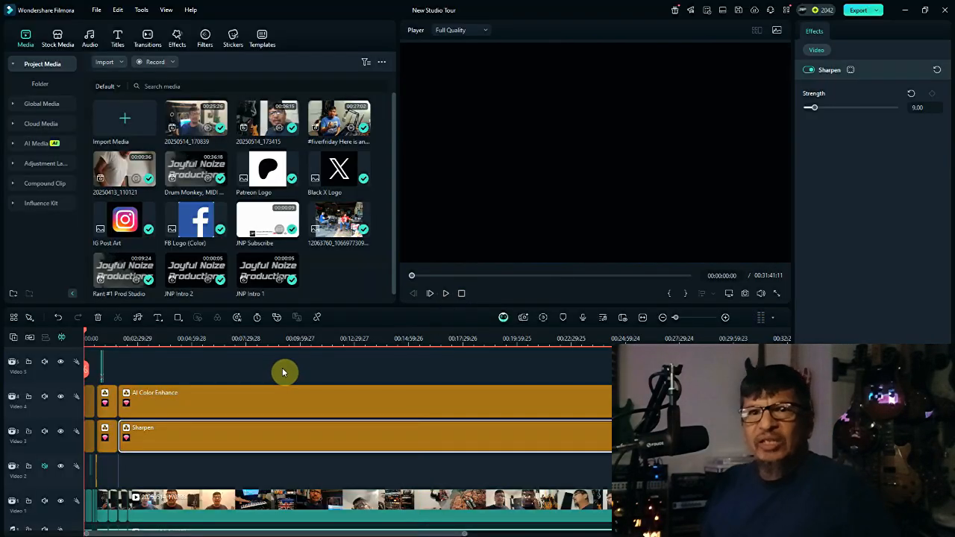